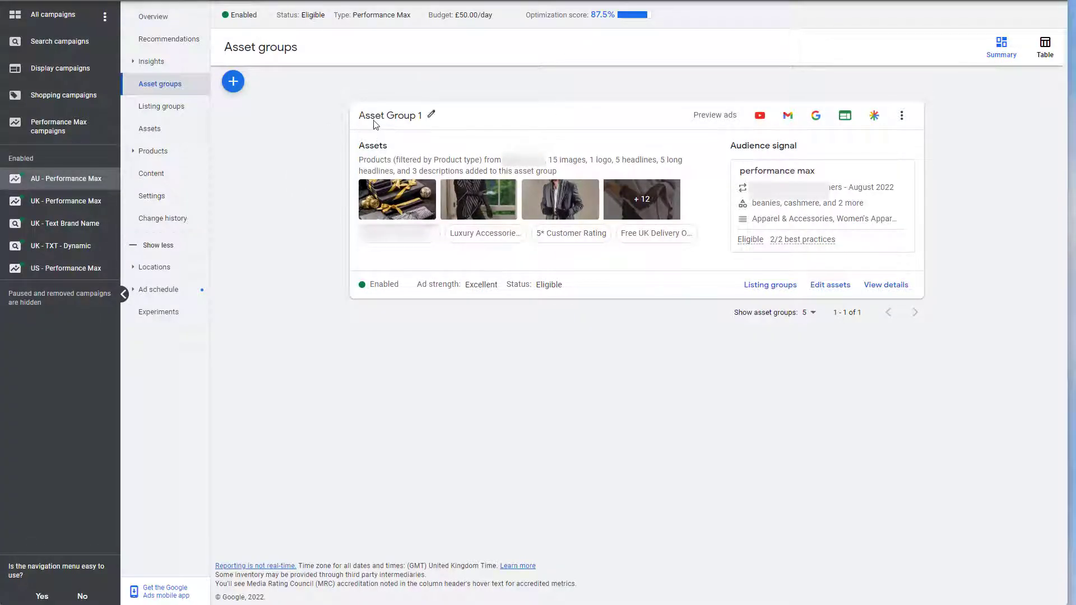
# Preview Asset Group 1's ads in the Gmail, Search, Display and Discover placements.
pyautogui.click(902, 116)
pyautogui.click(930, 271)
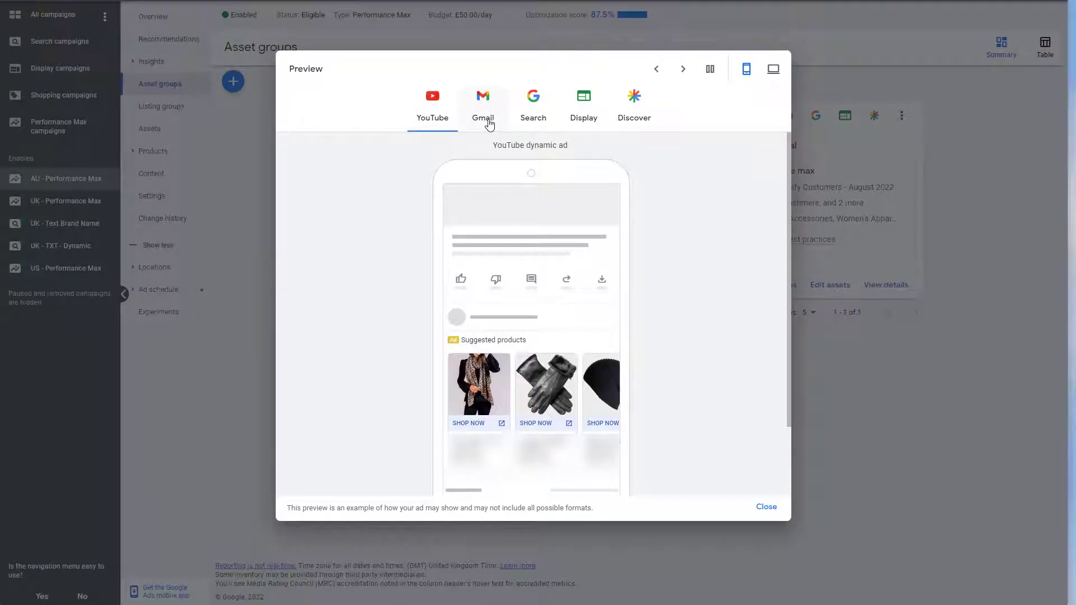
pyautogui.click(486, 114)
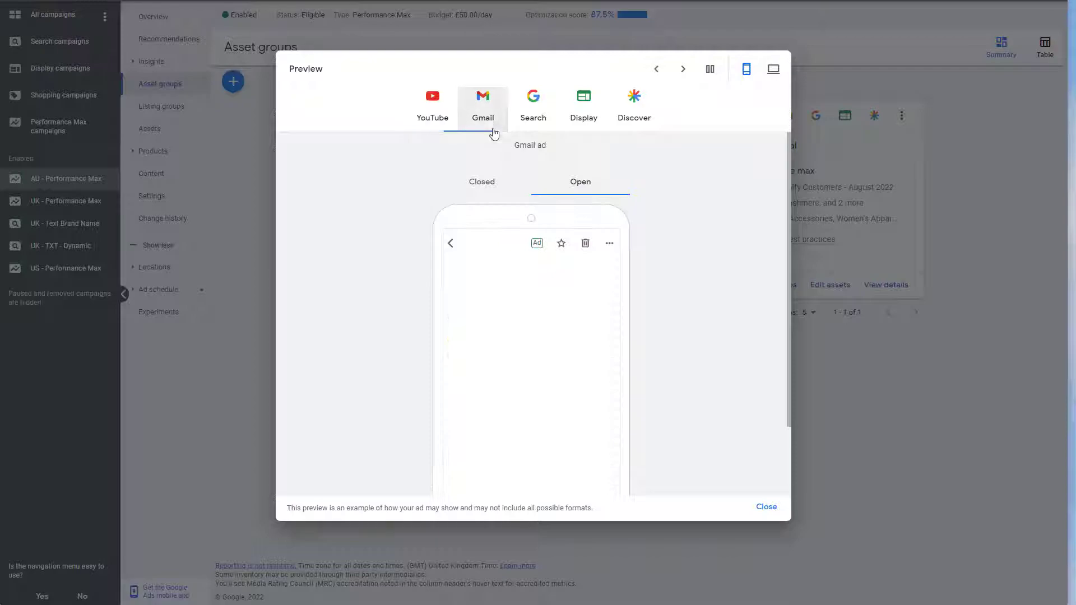
pyautogui.click(528, 125)
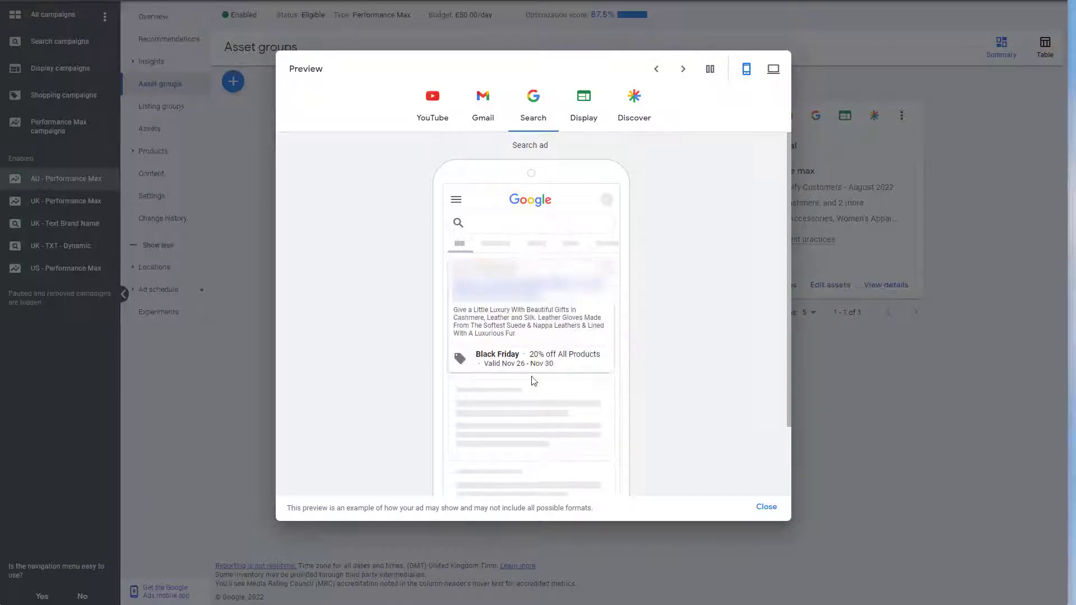
pyautogui.click(584, 117)
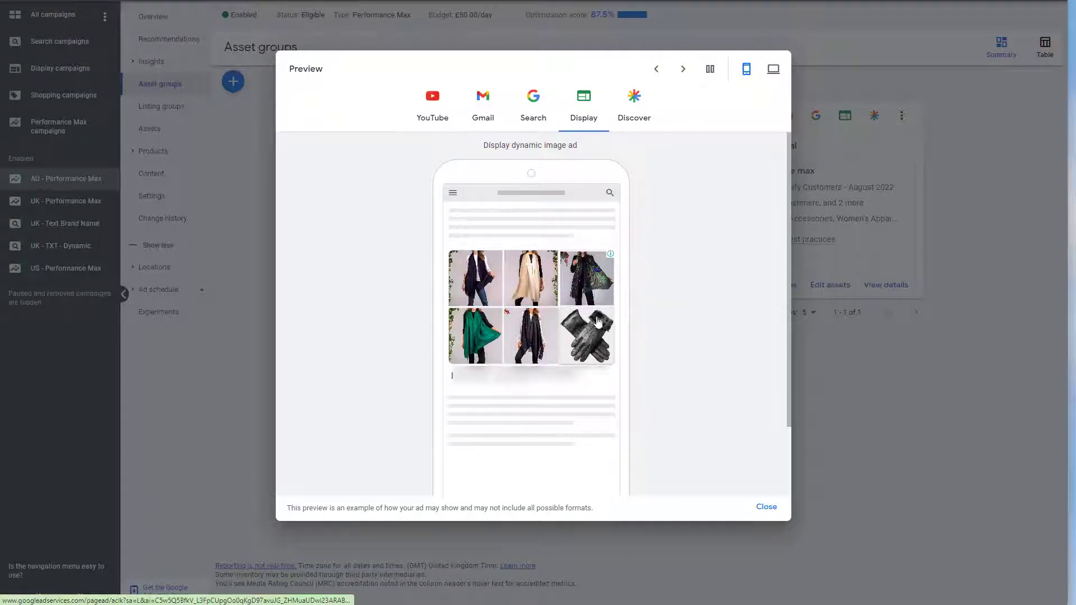
pyautogui.click(634, 110)
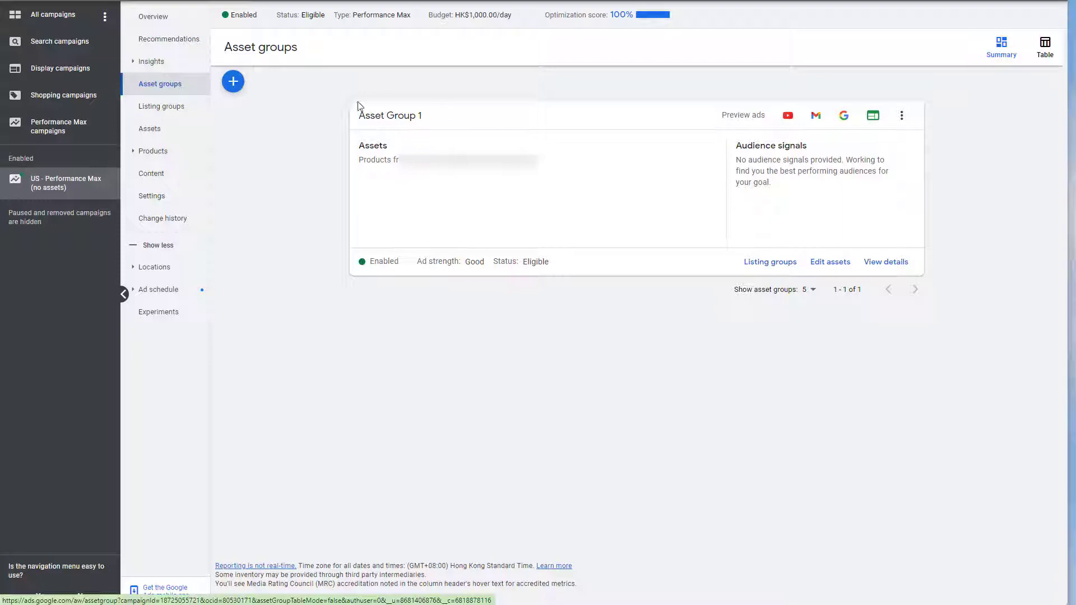
# Preview the no-asset campaign's Asset Group 1 ads across Search, Display and YouTube, ending on Search.
pyautogui.click(902, 117)
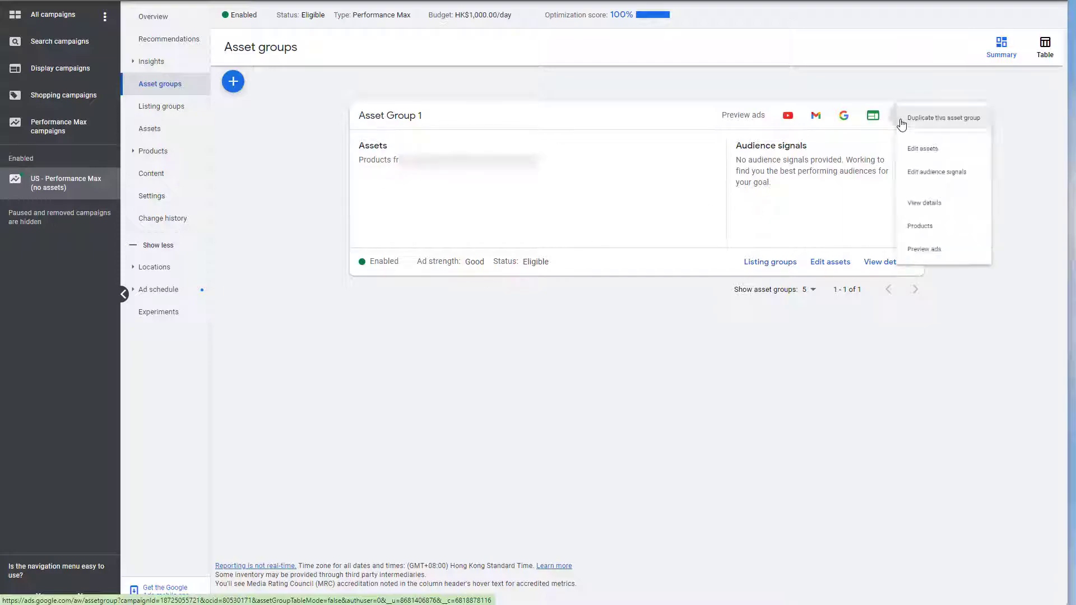
pyautogui.click(921, 272)
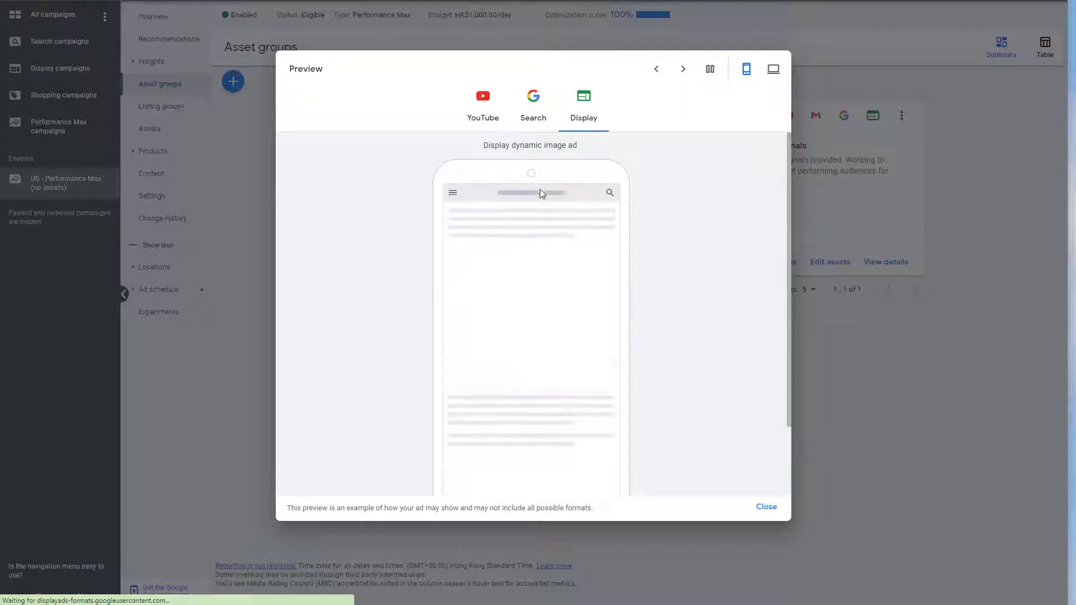
pyautogui.click(519, 113)
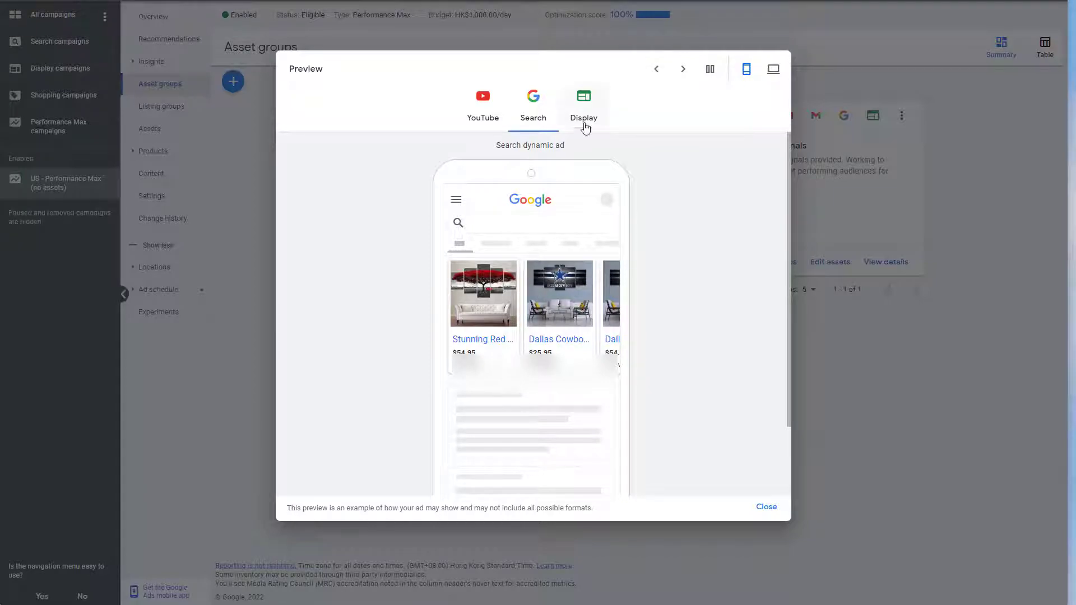
pyautogui.click(585, 122)
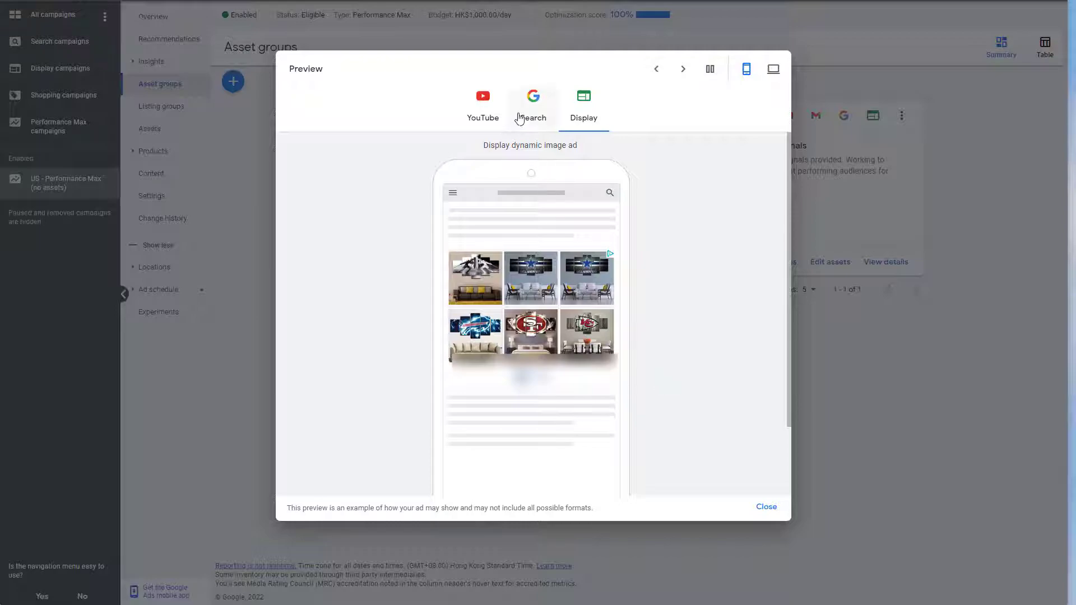
pyautogui.click(524, 114)
pyautogui.click(488, 116)
pyautogui.click(564, 118)
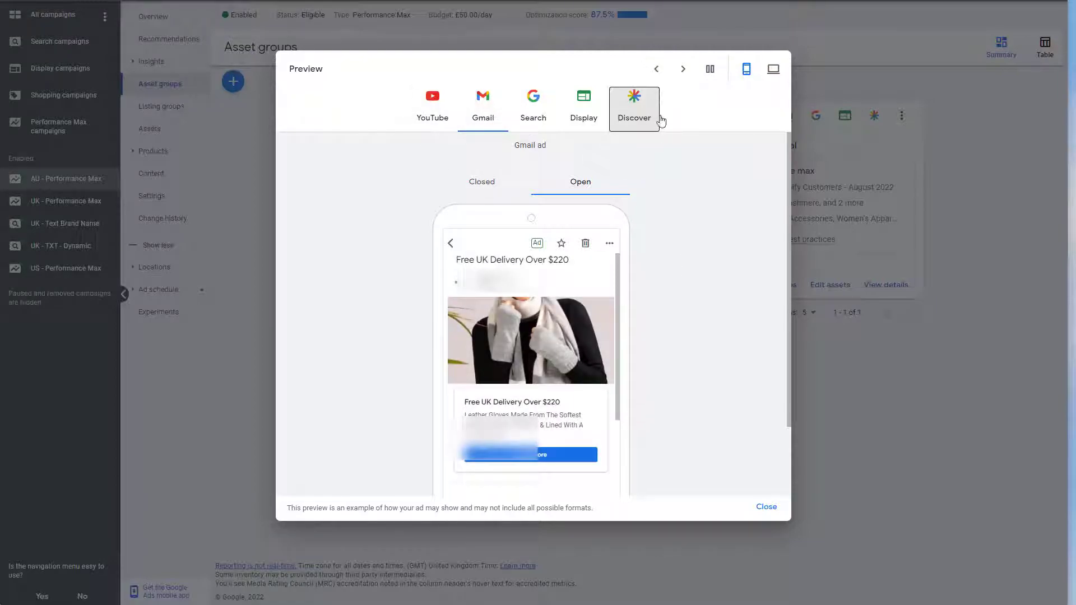
# Cycle the preview through the Search, YouTube watch page and Search ads, finishing on the Display dynamic image ad.
pyautogui.click(529, 116)
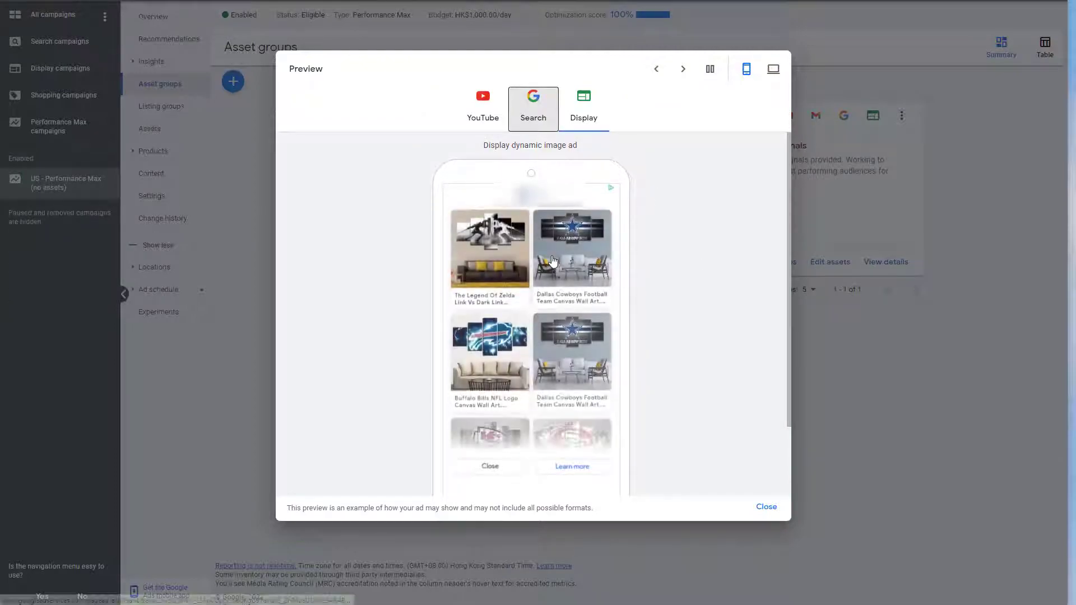
pyautogui.click(486, 113)
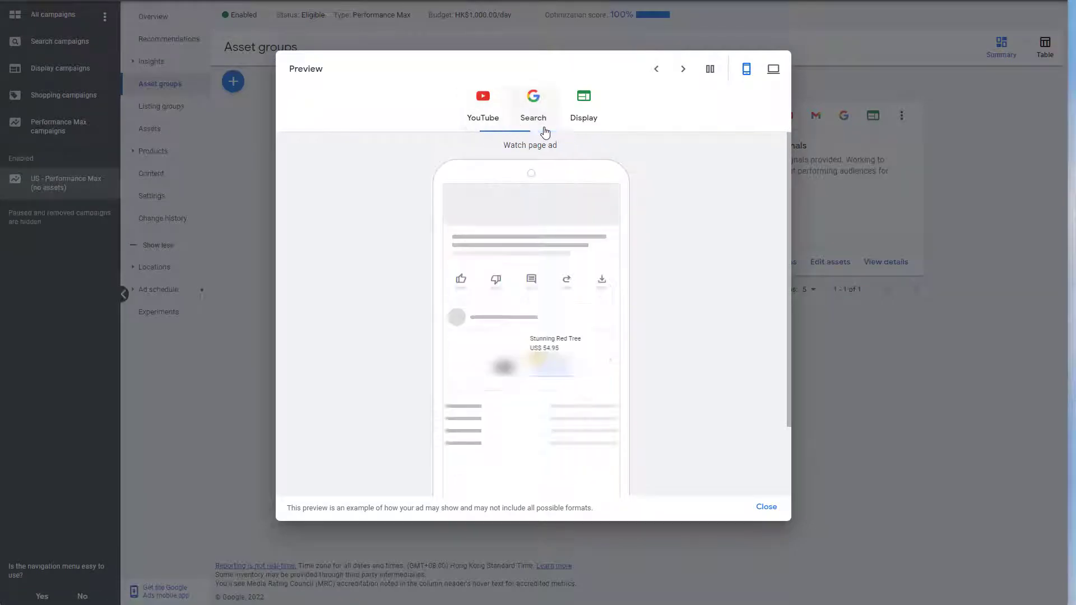
pyautogui.click(545, 132)
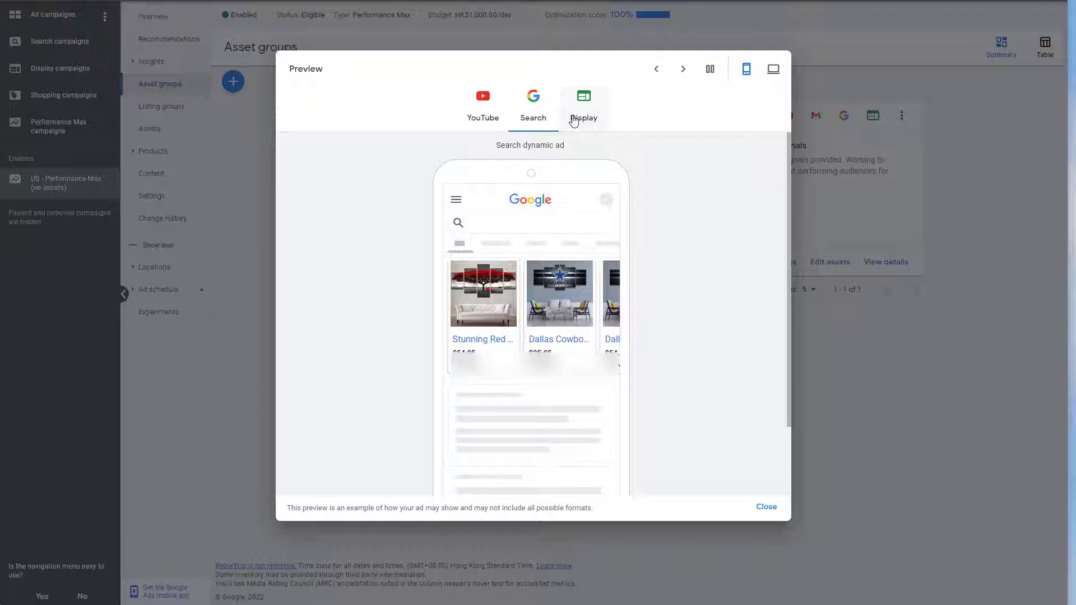
pyautogui.click(574, 121)
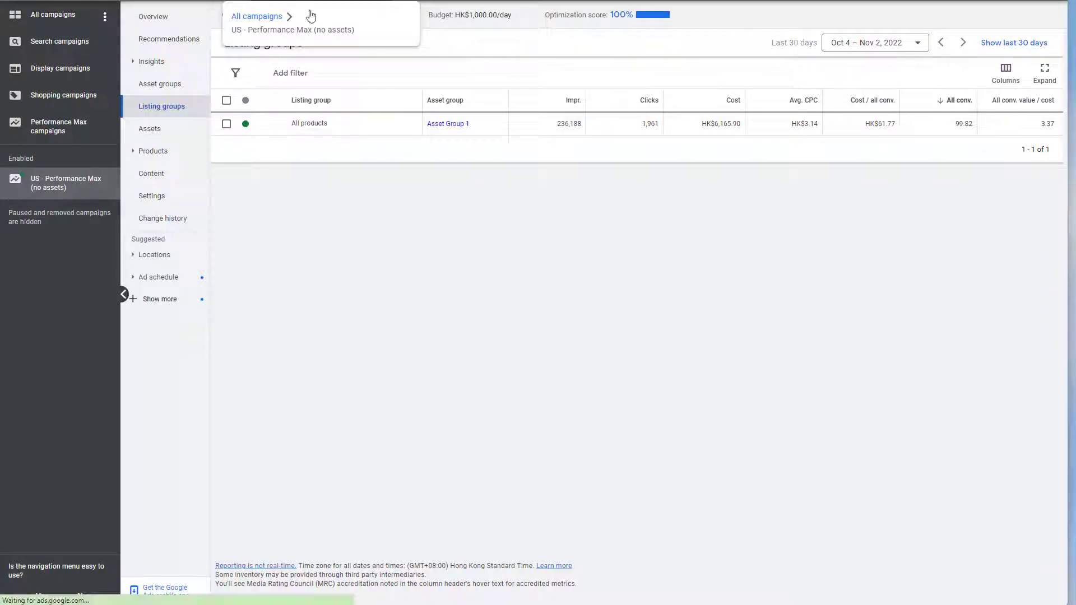
# Start a new campaign with the Sales objective and the Performance Max type.
pyautogui.click(308, 14)
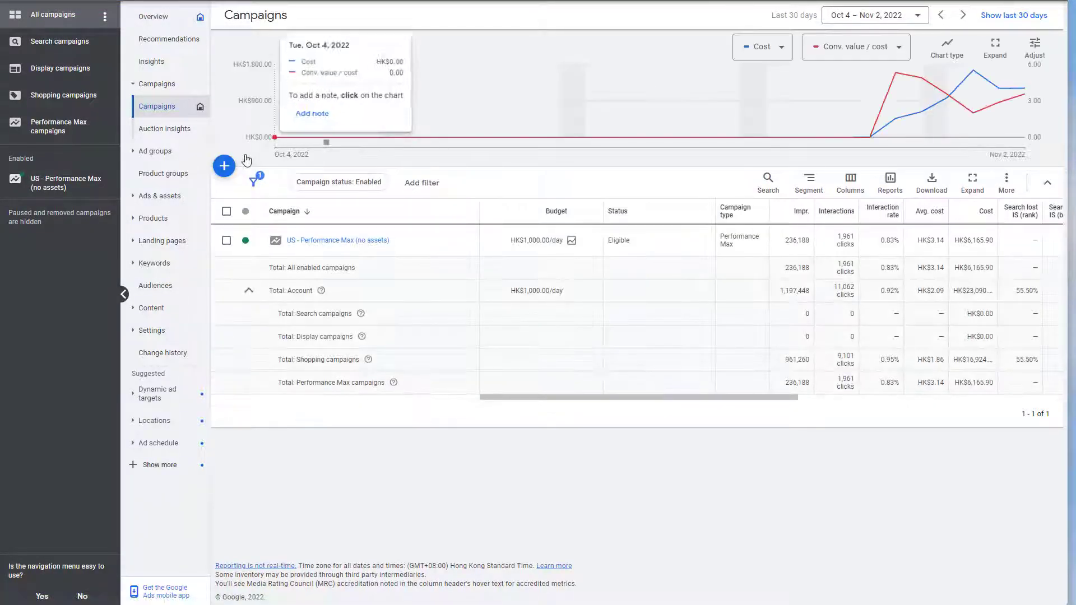
pyautogui.click(225, 166)
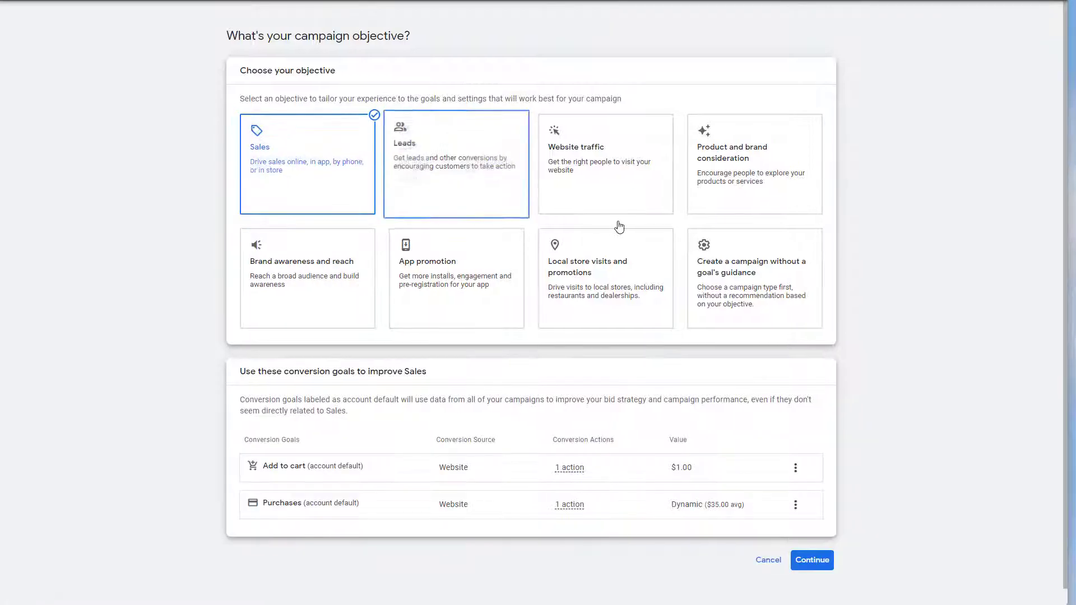
pyautogui.click(815, 572)
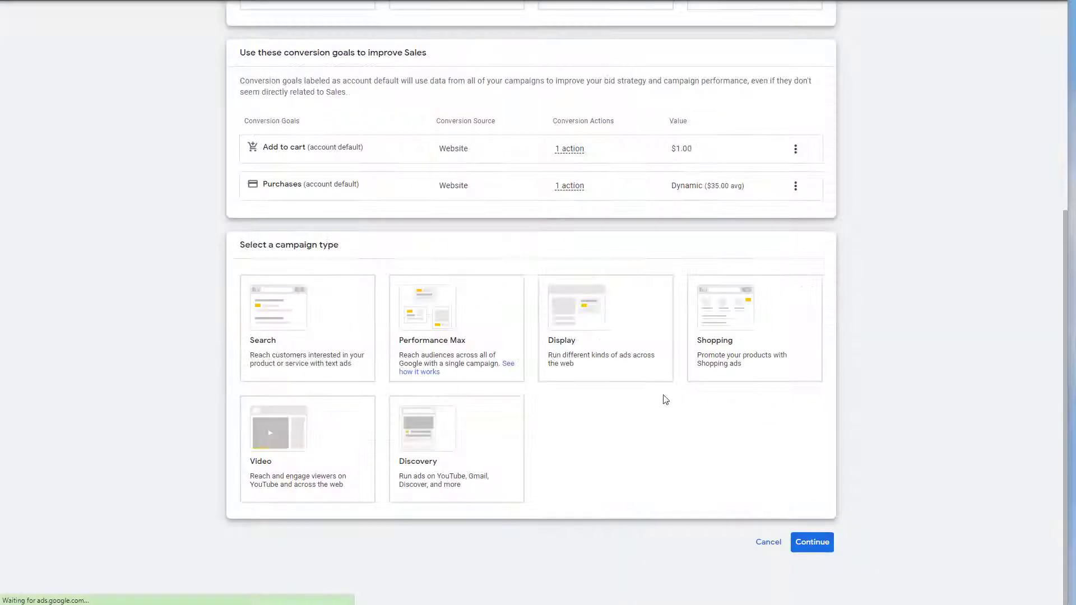
pyautogui.click(469, 371)
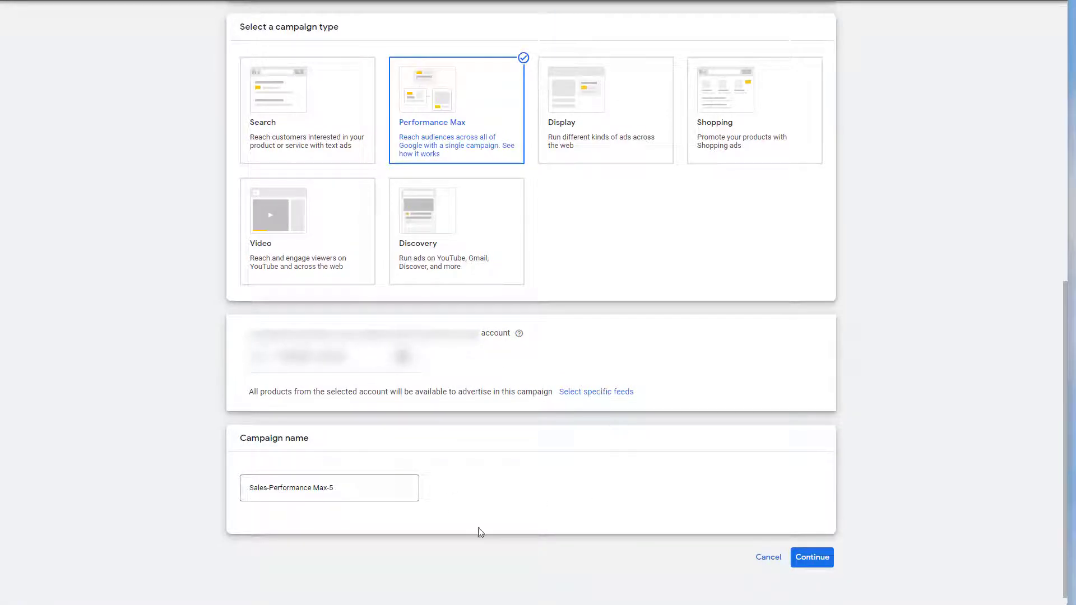
# Replace the default campaign name with 'Test'.
pyautogui.click(359, 489)
pyautogui.hotkey('ctrl', 'a')
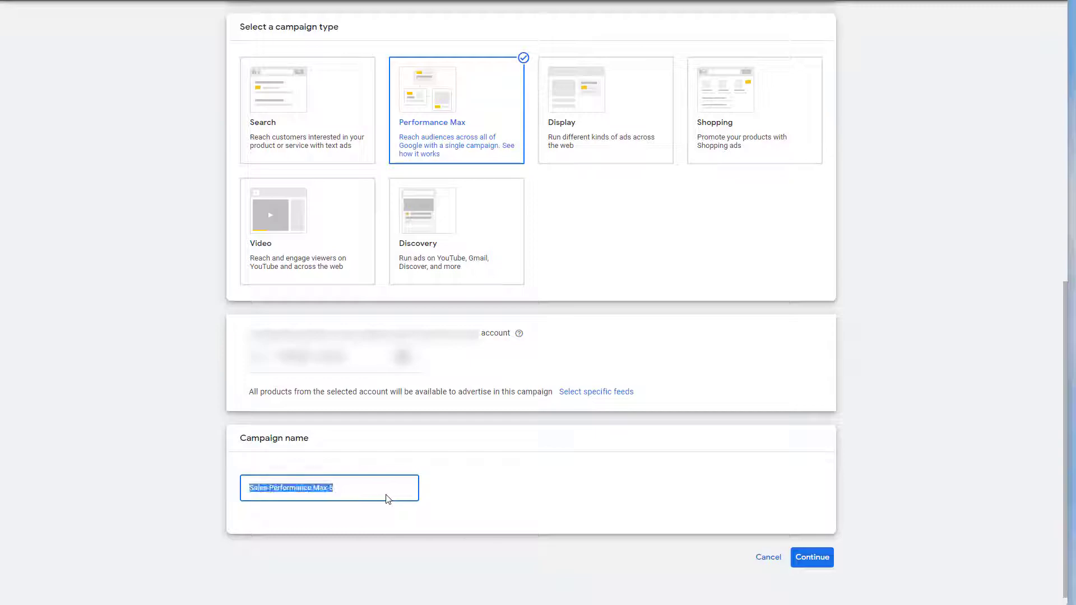
pyautogui.write('T')
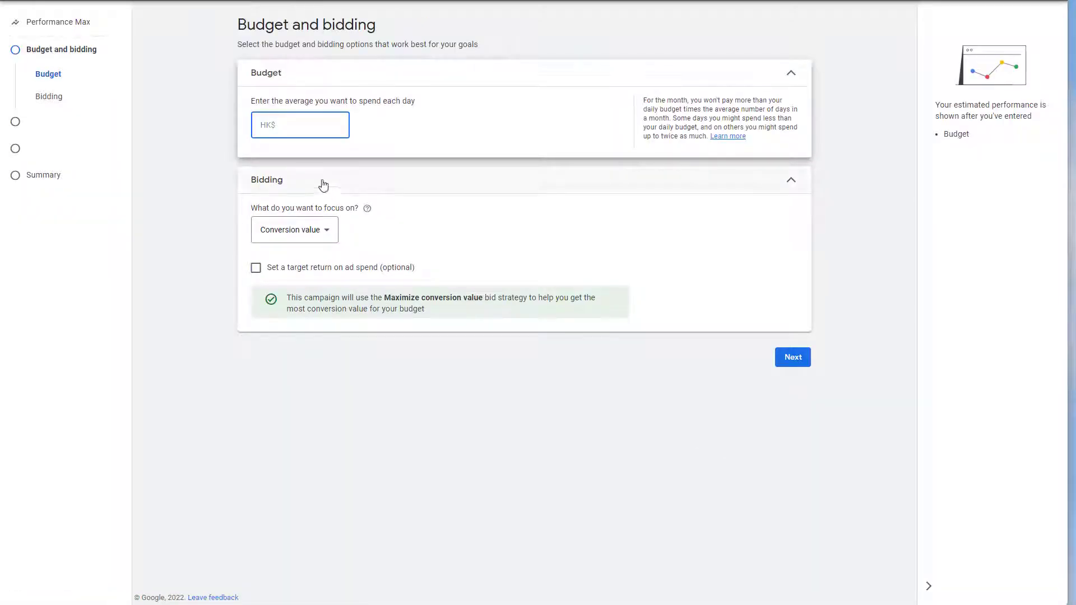
# Set a HK$1,000 daily budget and target the United States as the location.
pyautogui.write('1000')
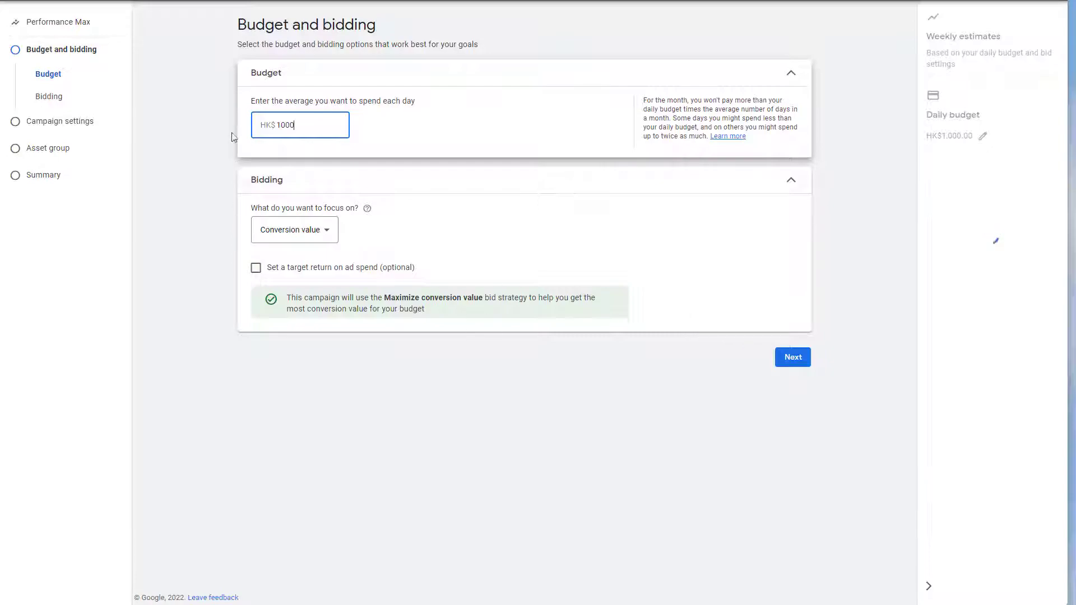
pyautogui.click(793, 357)
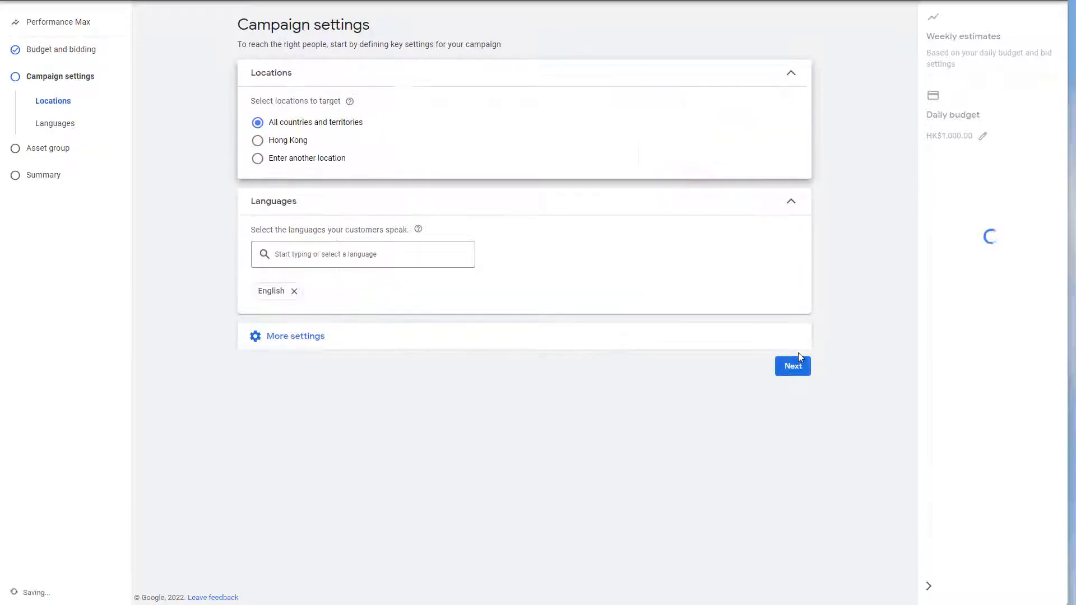
pyautogui.click(306, 160)
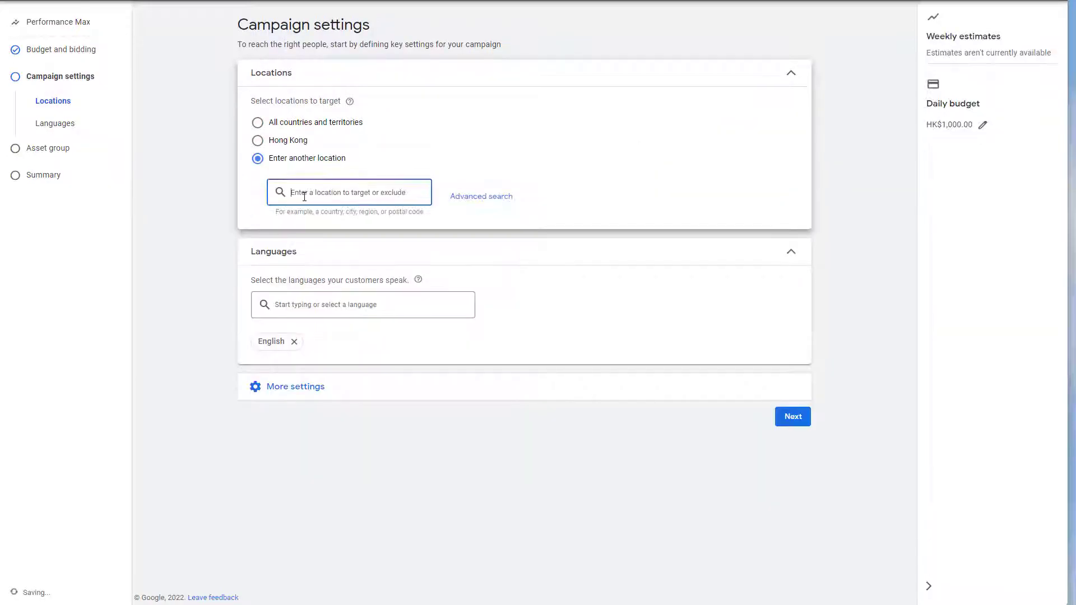
pyautogui.write('uni')
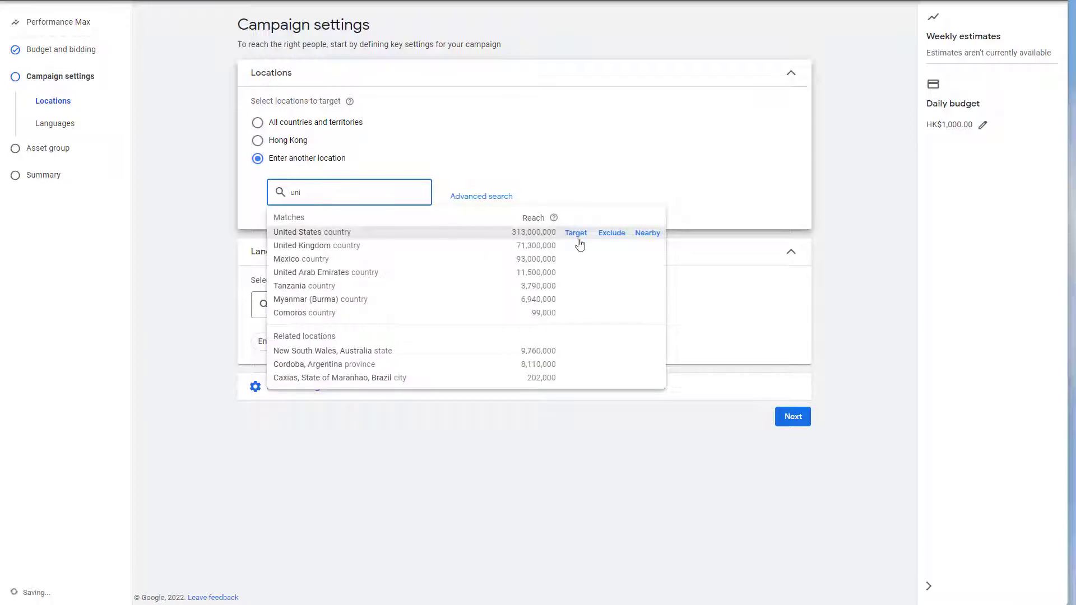
pyautogui.click(575, 235)
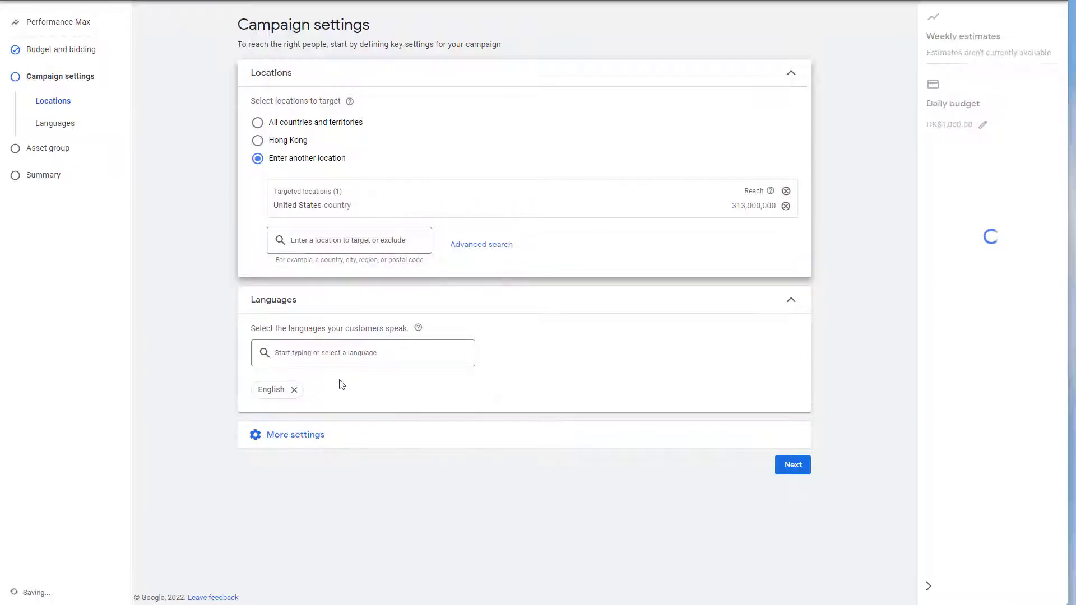
# Keep the default Asset Group 1 without assets and advance to the campaign review.
pyautogui.click(805, 471)
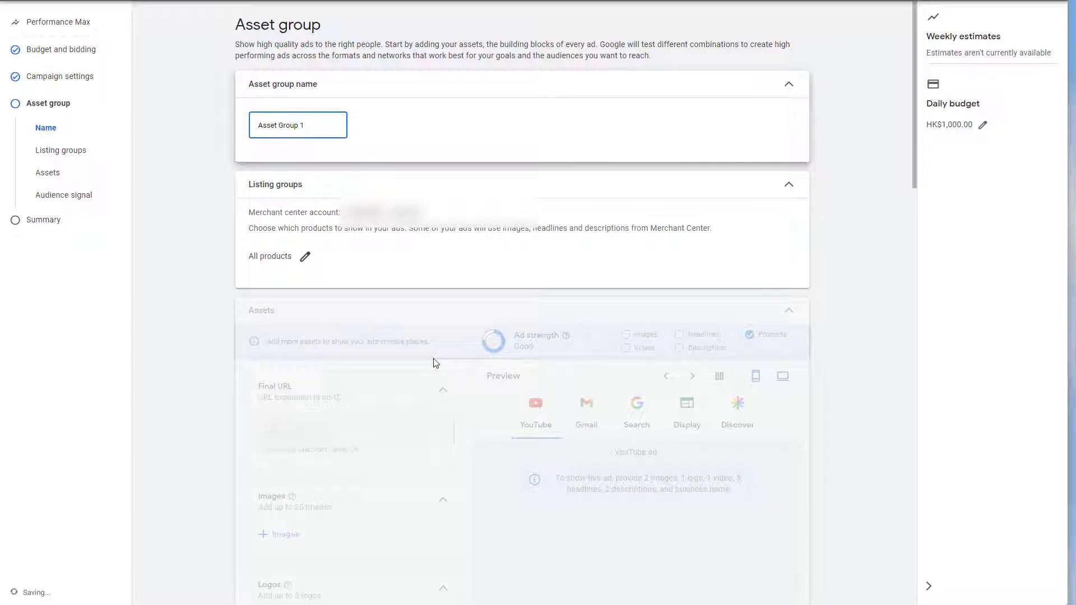
pyautogui.scroll(-20, 436, 363)
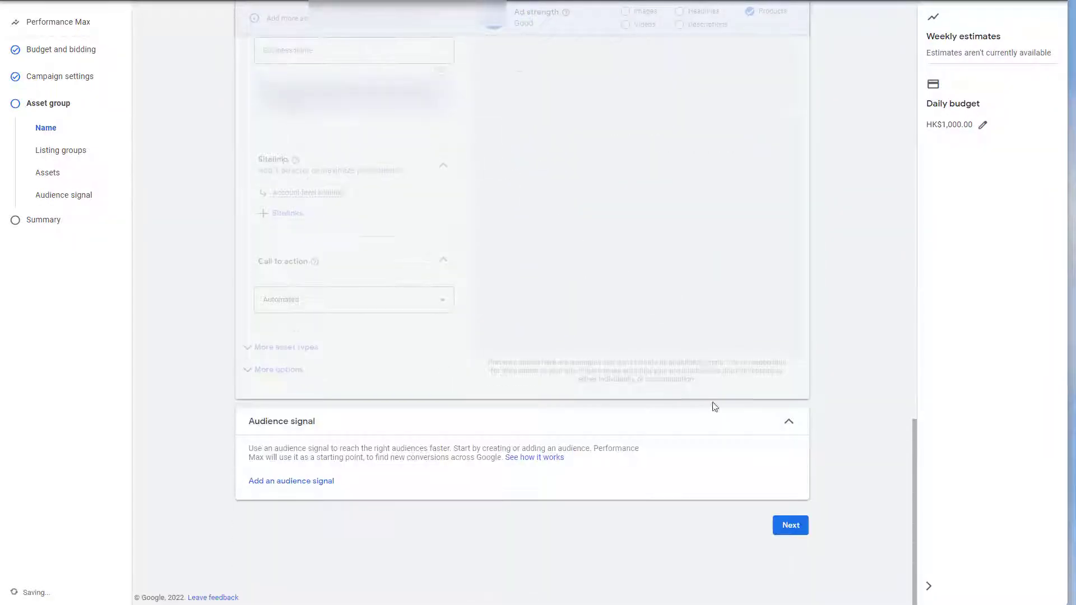
pyautogui.click(795, 533)
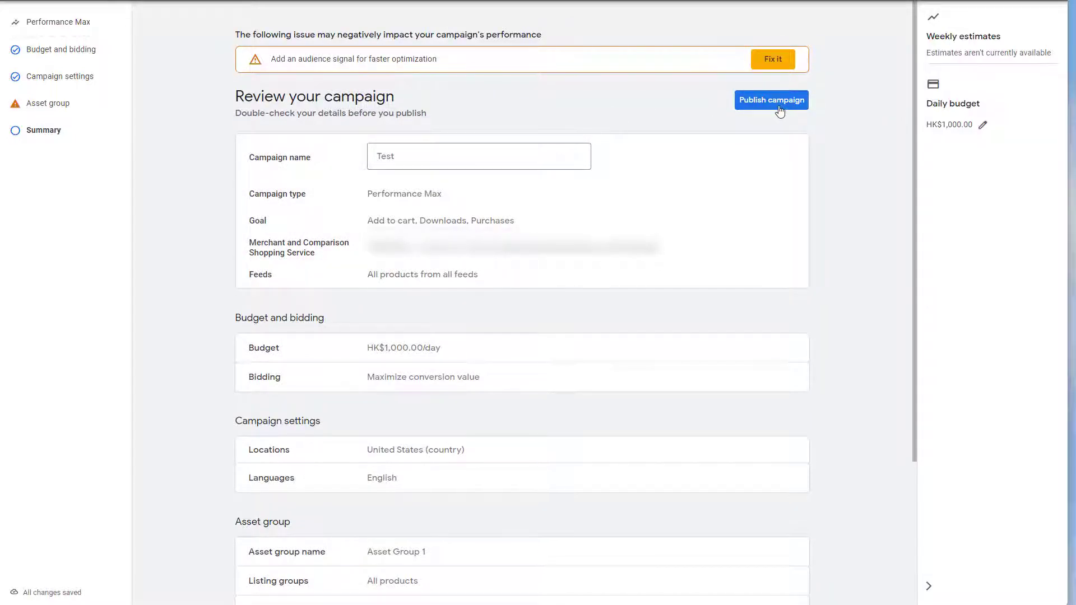
# Publish the Test campaign from the review page.
pyautogui.click(779, 111)
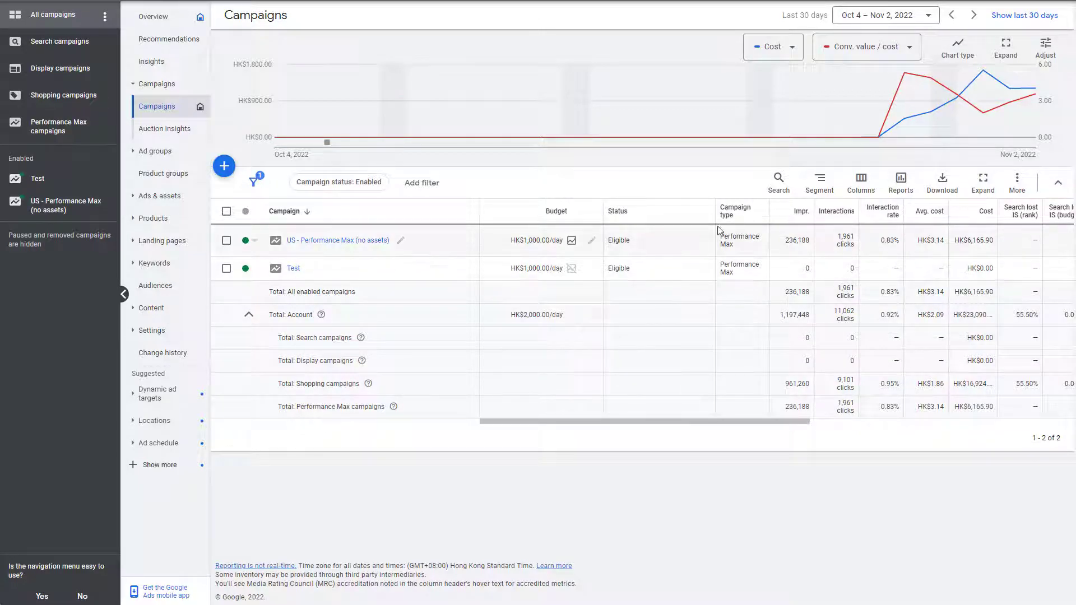
# Open US - Performance Max (no assets), check its Products list, then return to Asset groups.
pyautogui.click(343, 242)
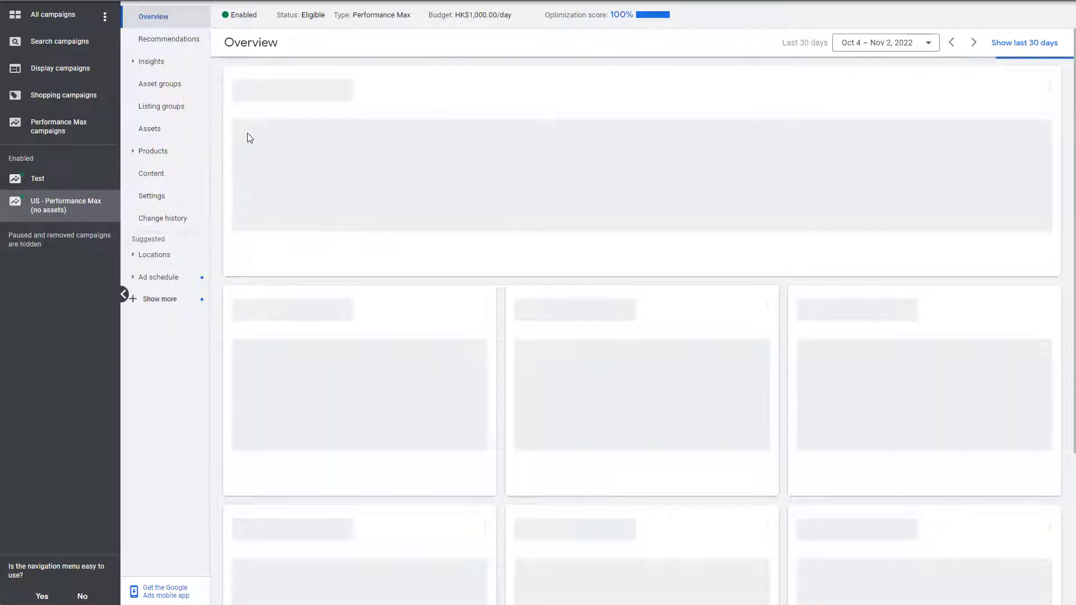
pyautogui.click(159, 95)
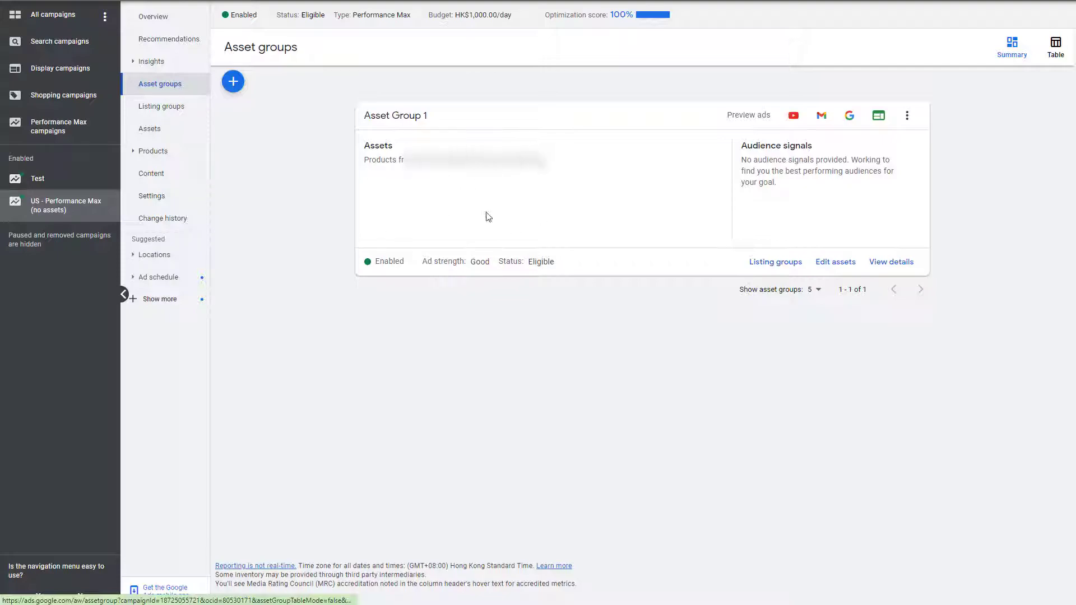
pyautogui.click(141, 152)
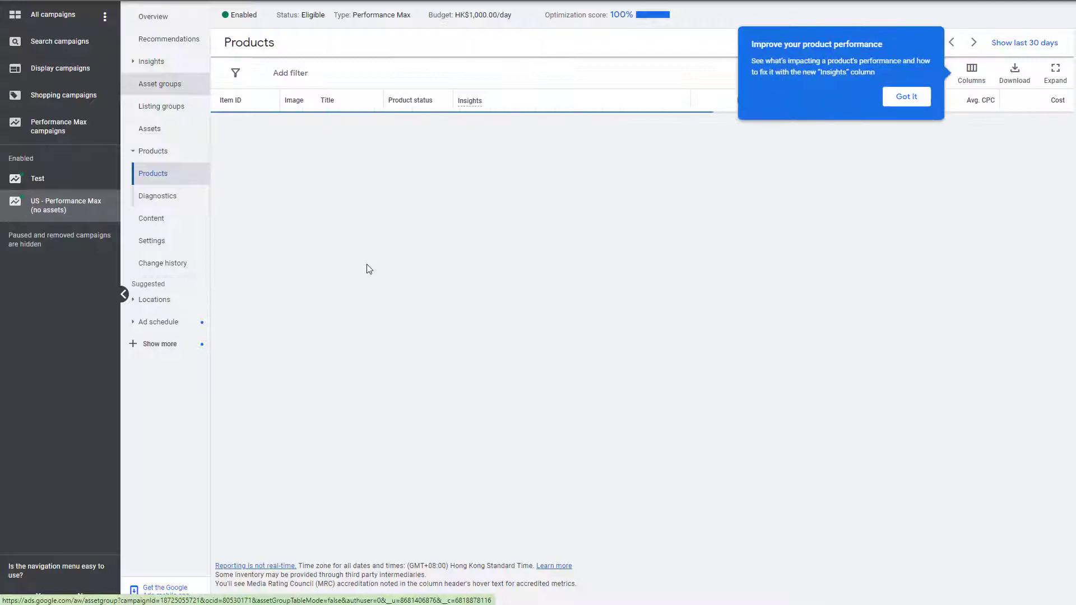
pyautogui.click(907, 97)
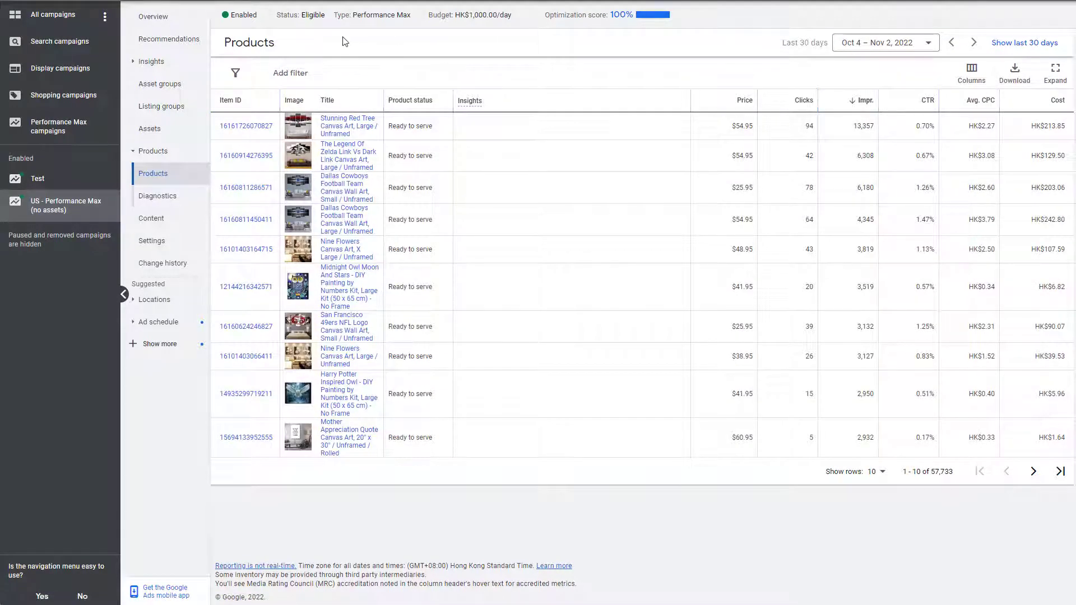
pyautogui.click(161, 83)
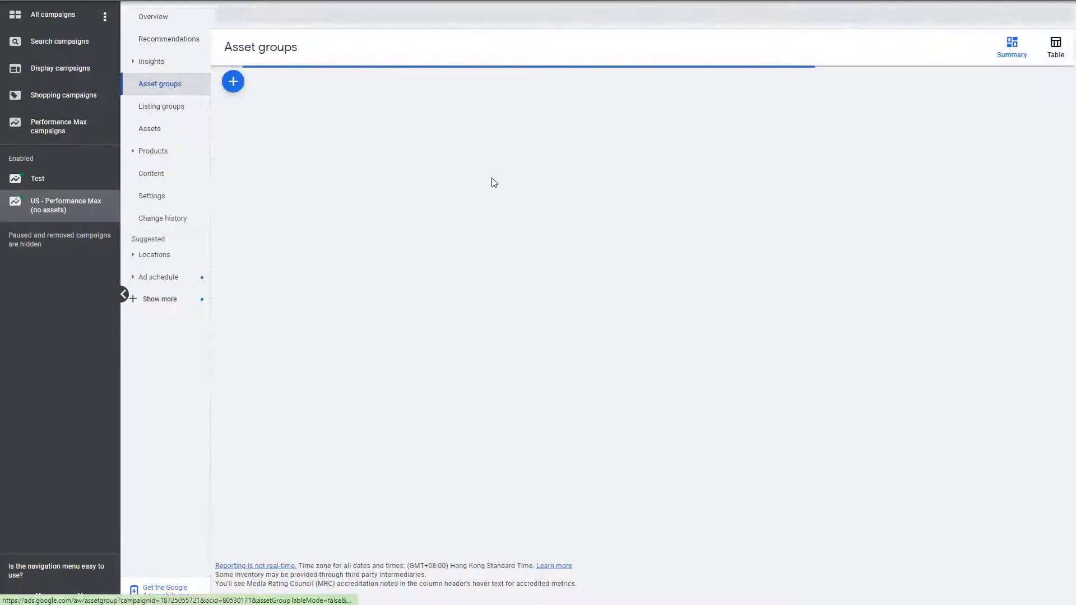
# Choose Preview ads from the no-assets campaign's Asset Group 1 three-dot menu.
pyautogui.click(910, 115)
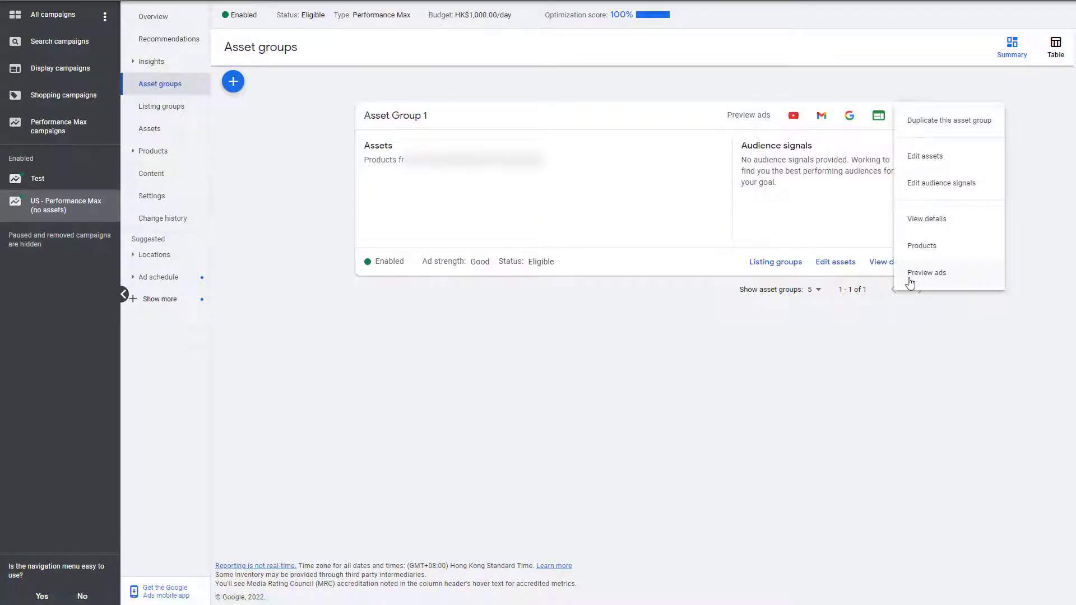
pyautogui.click(927, 273)
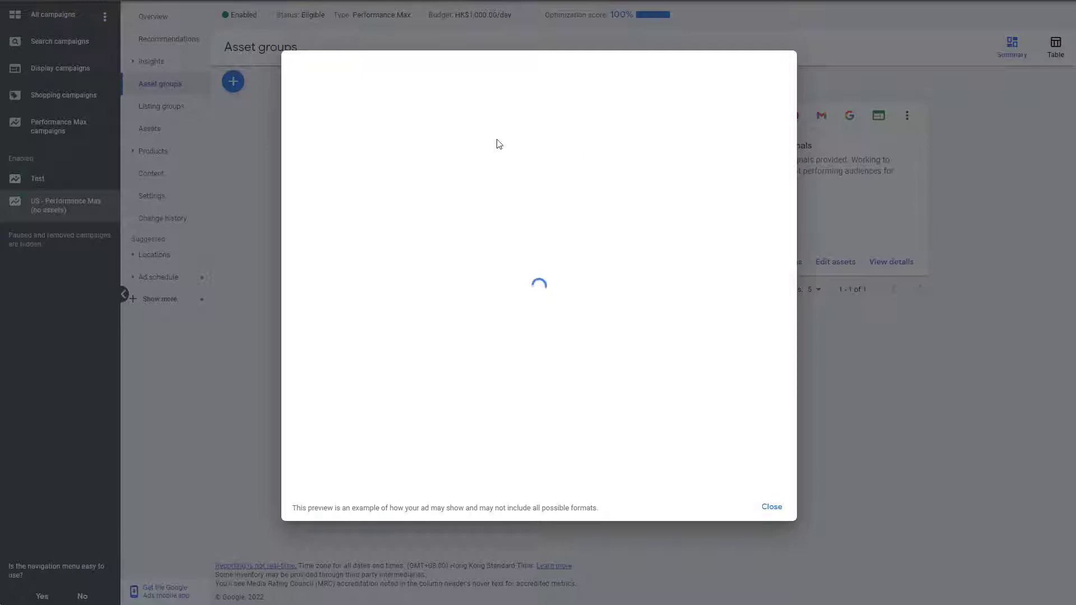